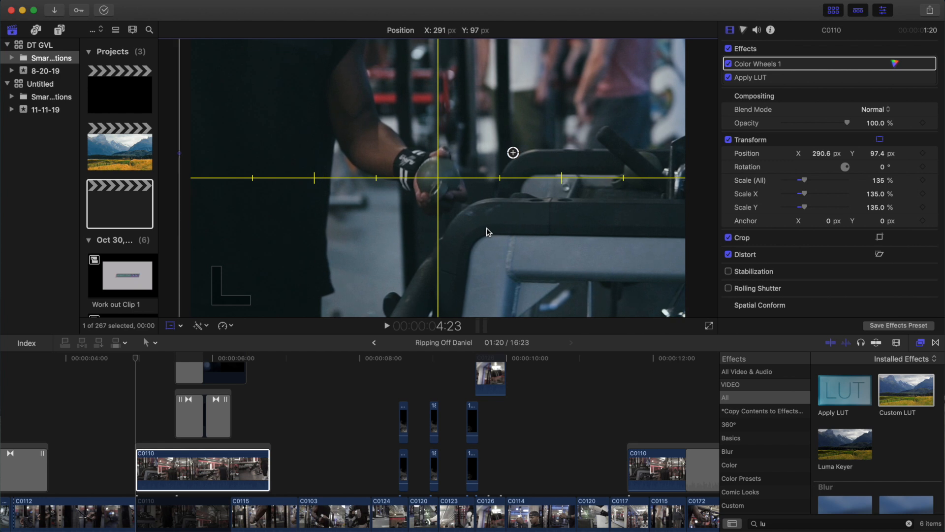
# - Add transform keyframes to clip C0110 at 4:23, then reposition it at 5:01 to about X 271, Y 180 px to centre the ball grip
pyautogui.hotkey('alt', 'k')
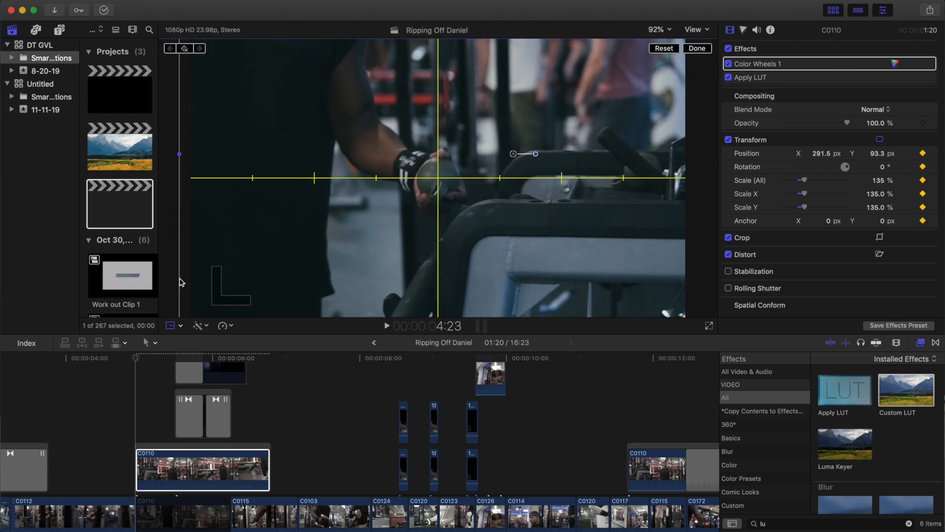
pyautogui.press('Right')
pyautogui.press('Right')
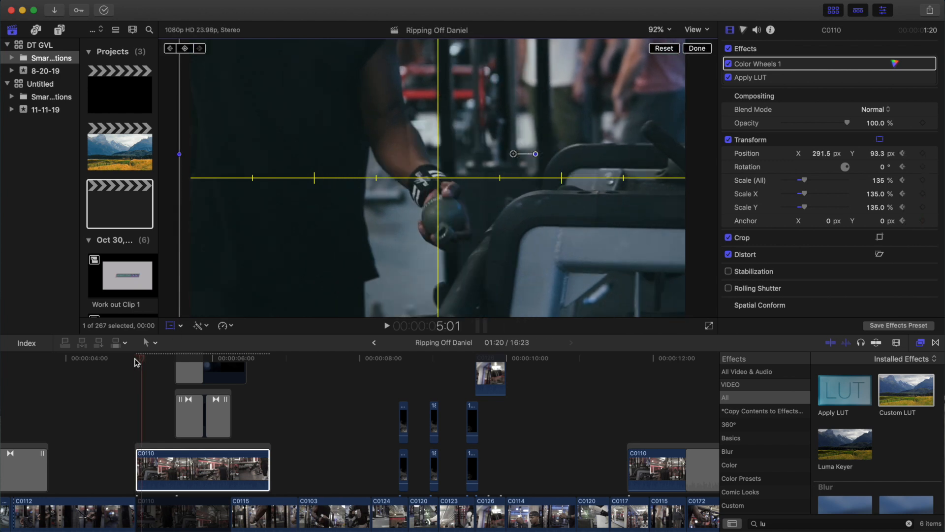
pyautogui.moveTo(447, 240); pyautogui.dragTo(443, 207)
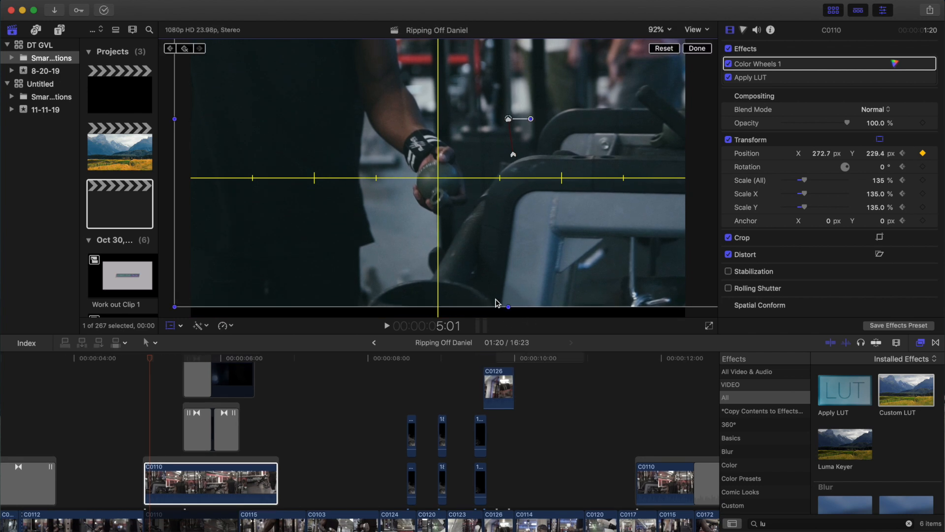
pyautogui.moveTo(496, 303); pyautogui.dragTo(479, 265)
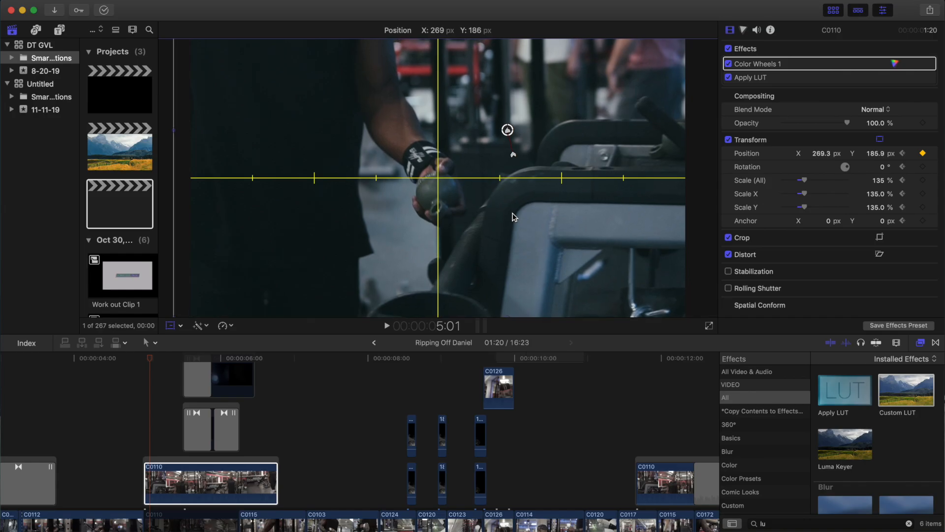
pyautogui.moveTo(513, 216); pyautogui.dragTo(512, 218)
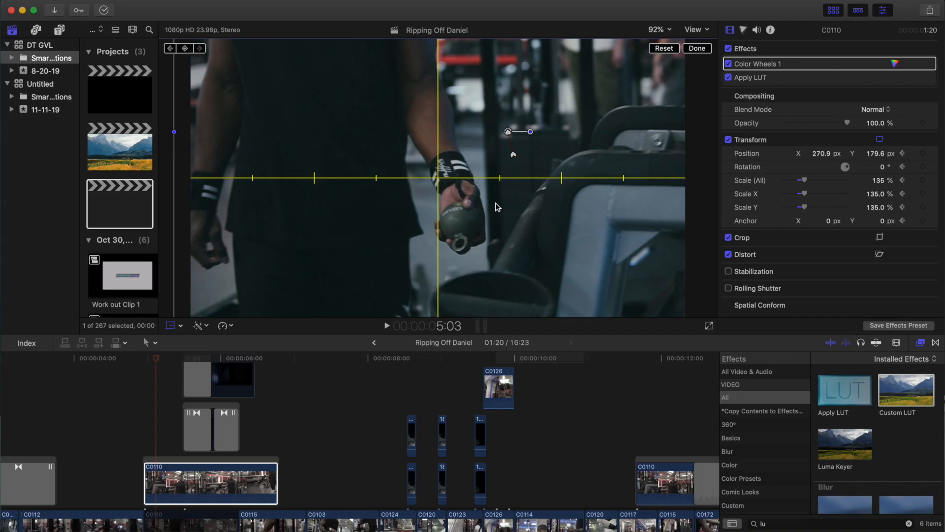
# - Reposition clip C0110 to X 185.2, Y 185.2 px at 5:03 and continue through the following frames, keeping the ball grip centred
pyautogui.moveTo(496, 203); pyautogui.dragTo(474, 203)
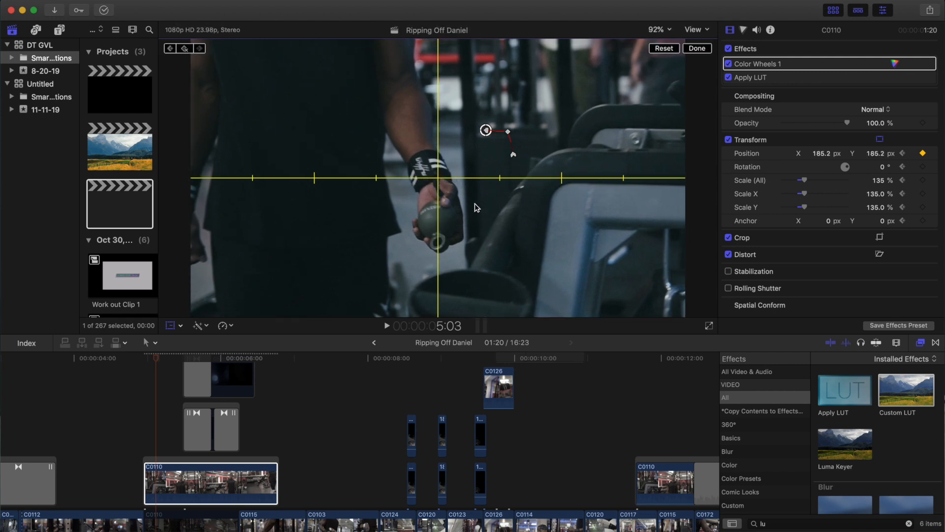
pyautogui.press('Right')
pyautogui.press('Right')
pyautogui.press('Right')
pyautogui.press('Right')
pyautogui.press('Right')
pyautogui.press('Right')
pyautogui.moveTo(475, 203); pyautogui.dragTo(491, 215)
pyautogui.press('Right')
pyautogui.press('Right')
pyautogui.press('Right')
pyautogui.press('Right')
pyautogui.press('Right')
pyautogui.press('Right')
pyautogui.press('Right')
pyautogui.press('Right')
pyautogui.press('Right')
pyautogui.press('Right')
pyautogui.press('Right')
pyautogui.press('Right')
pyautogui.press('Right')
pyautogui.press('Right')
pyautogui.press('Right')
pyautogui.press('Right')
pyautogui.press('Right')
pyautogui.press('Right')
pyautogui.press('Right')
pyautogui.press('Right')
pyautogui.press('Right')
pyautogui.press('Right')
pyautogui.press('Right')
pyautogui.press('Right')
pyautogui.press('Right')
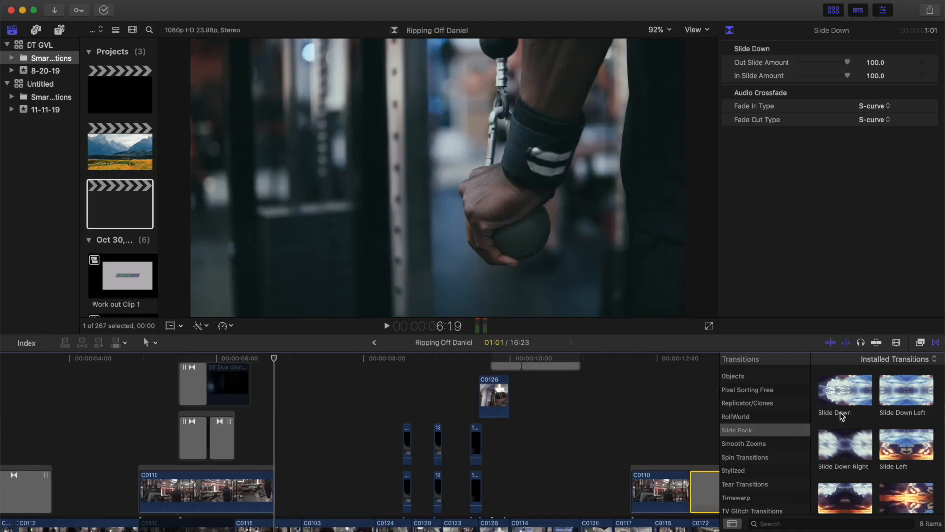
# - Apply the Slide Down transition to the end of the connected C0110 clip and play back the edit
pyautogui.moveTo(840, 413); pyautogui.dragTo(249, 489)
pyautogui.press('space')
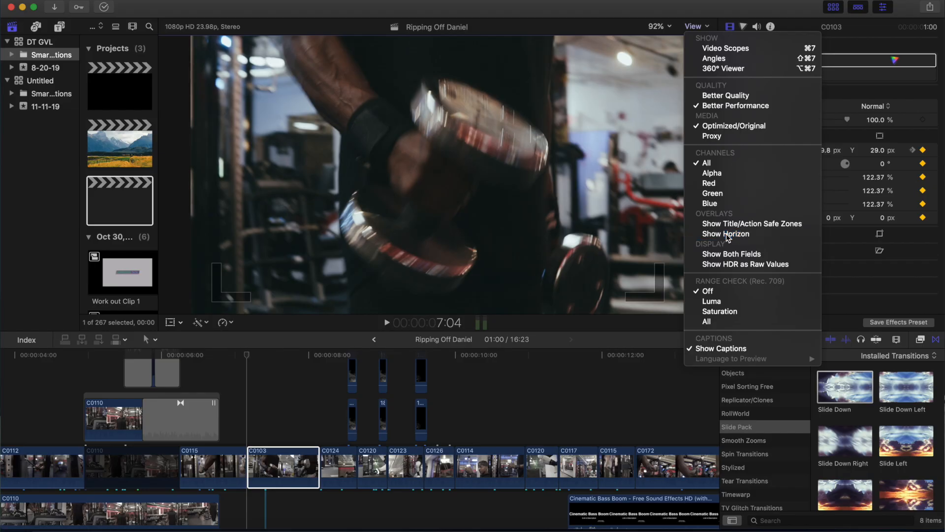
# - Show the horizon overlay in the viewer and play the timeline from the start of clip C0103
pyautogui.click(727, 235)
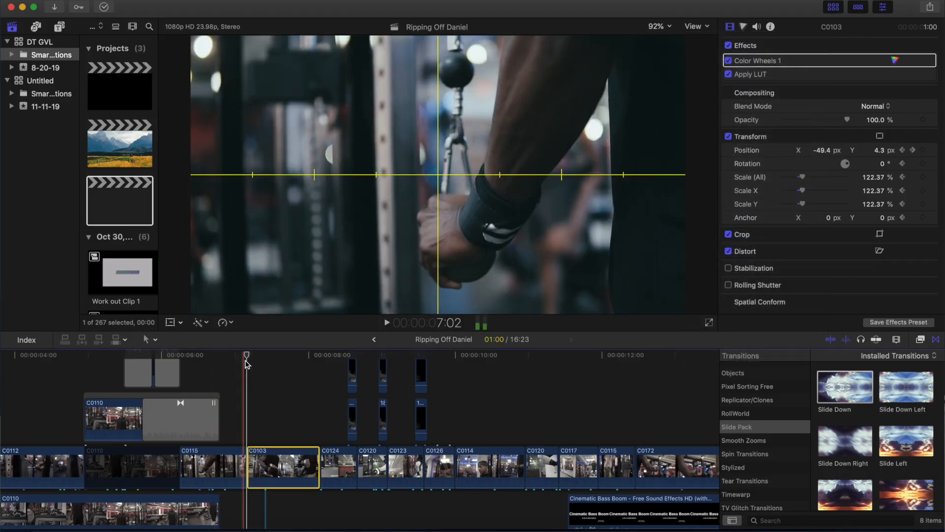
pyautogui.press('space')
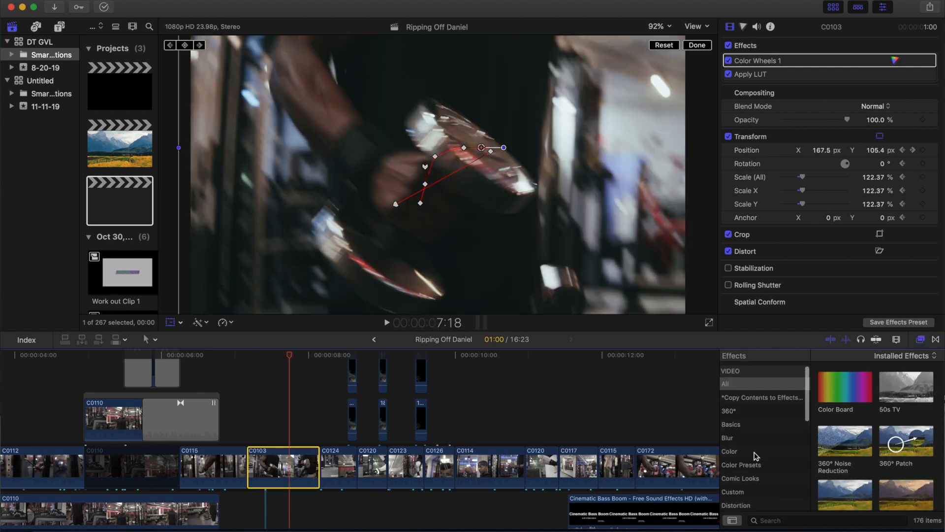
# - Apply the Directional blur effect to clip C0103 and set its amount to 0
pyautogui.click(743, 441)
pyautogui.moveTo(845, 394); pyautogui.dragTo(293, 475)
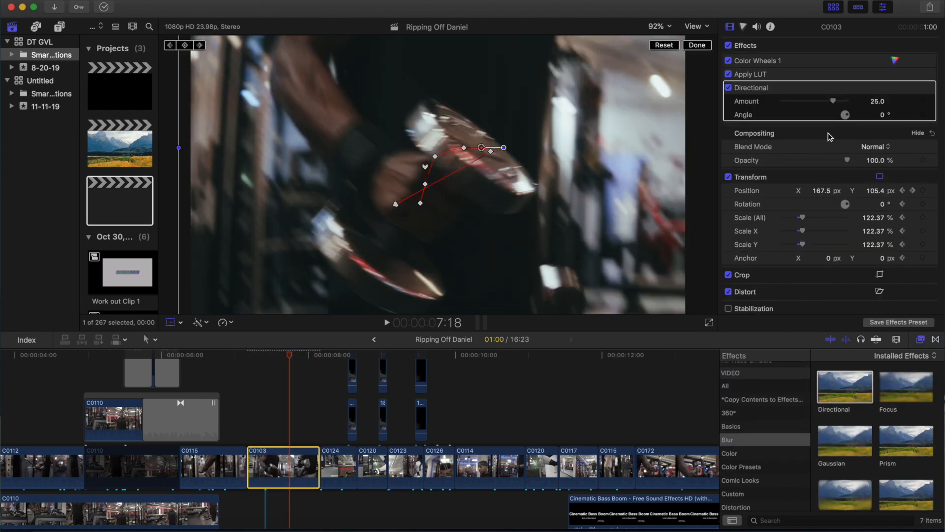
# - Keyframe the Directional blur's amount at 0 at 8:00, a few frames before the end of clip C0103
pyautogui.click(321, 355)
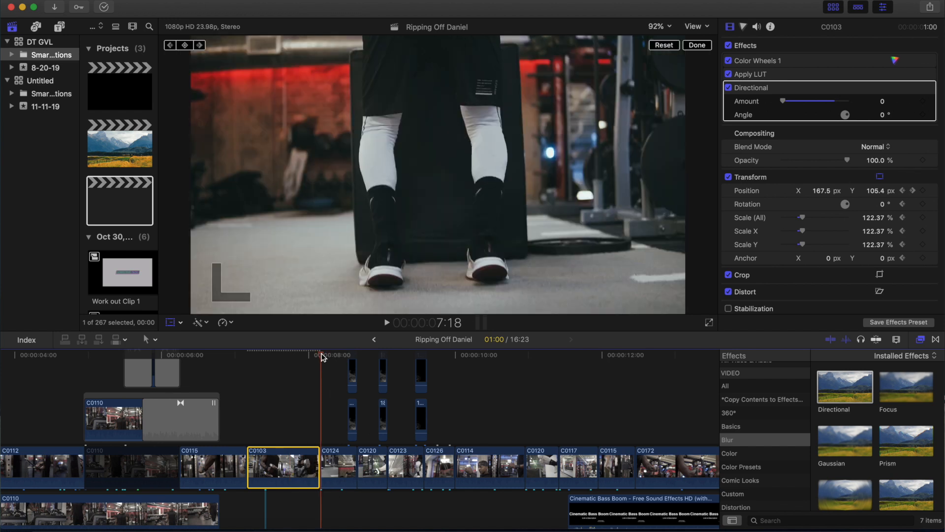
pyautogui.press('Left')
pyautogui.press('Left')
pyautogui.press('Left')
pyautogui.press('Left')
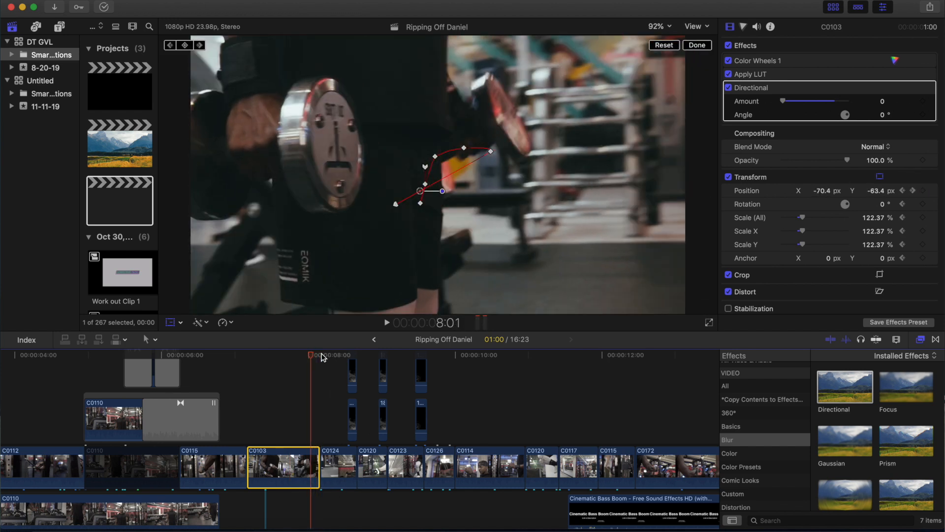
pyautogui.press('Right')
pyautogui.press('Left')
pyautogui.press('Right')
pyautogui.press('Left')
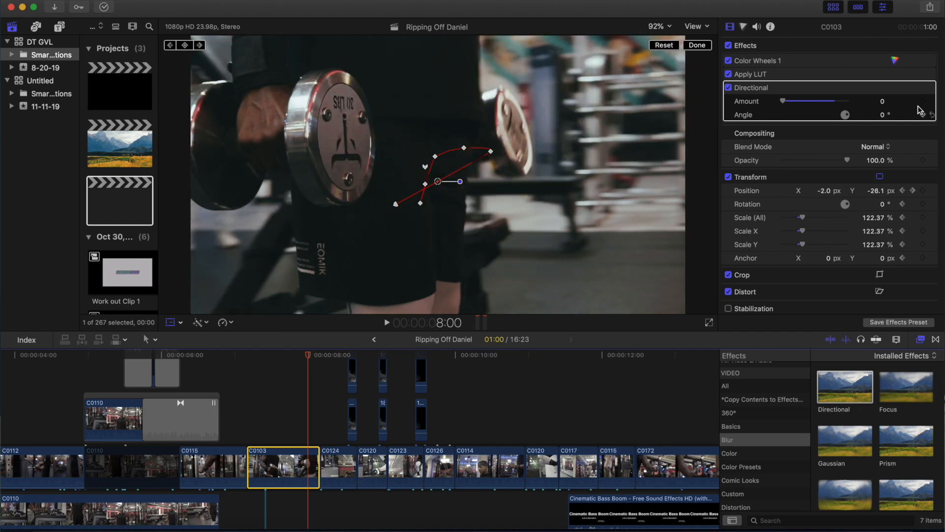
# - Advance the playhead three frames to 8:03, the last frame of clip C0103, for the next blur keyframe
pyautogui.press('Right')
pyautogui.press('Right')
pyautogui.press('Right')
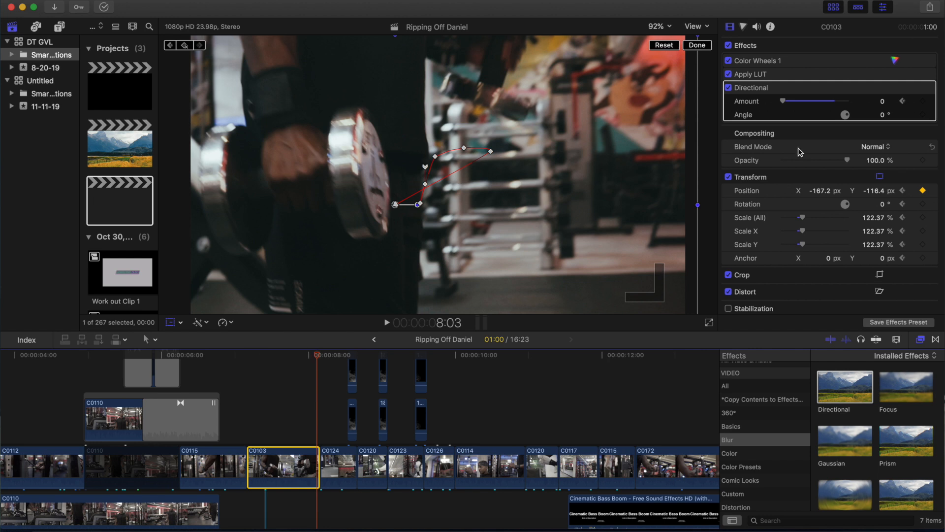